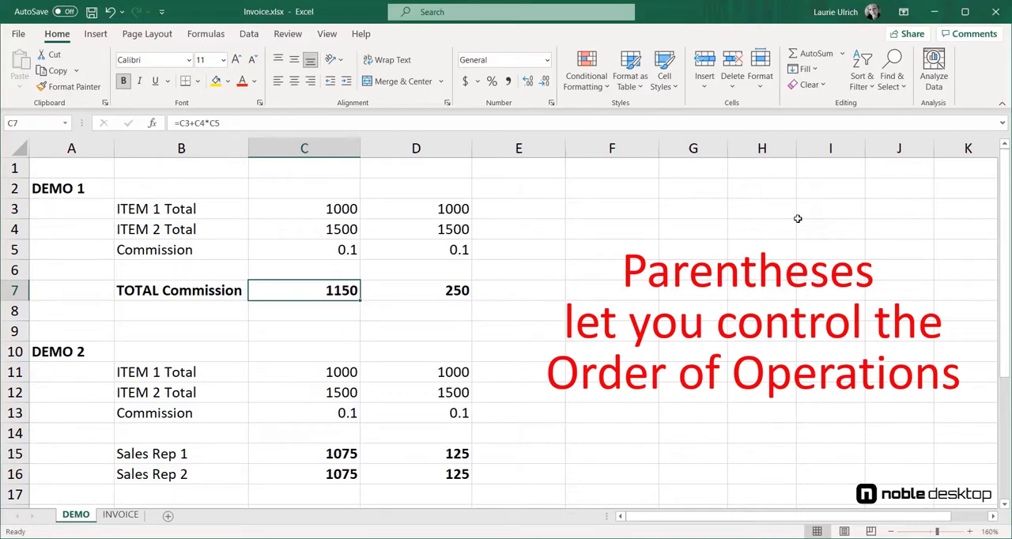
# Step: Examine the DEMO 1 TOTAL Commission formula in C7, highlighting its C4*C5 part and its C3 reference
pyautogui.doubleClick(356, 290)
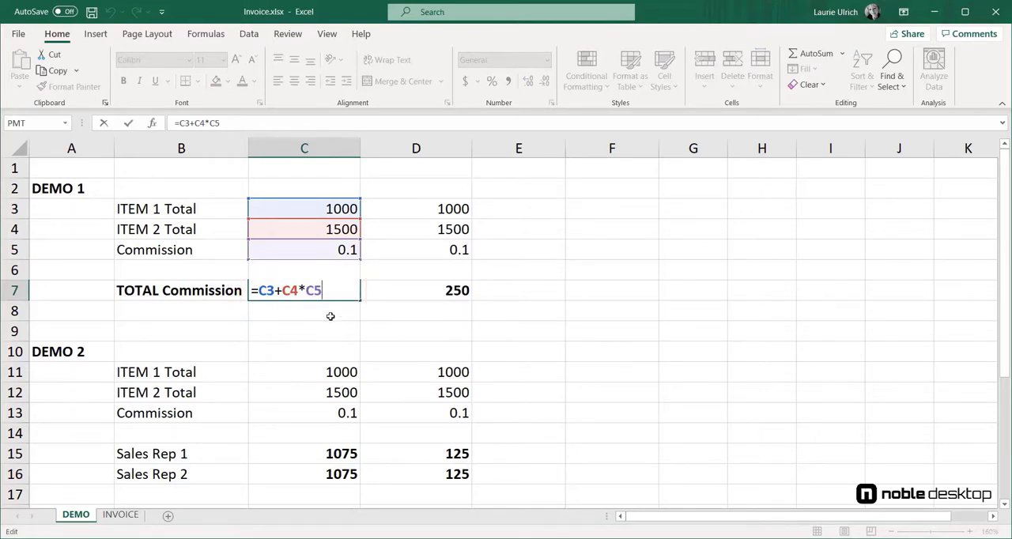
pyautogui.moveTo(283, 290); pyautogui.dragTo(328, 283)
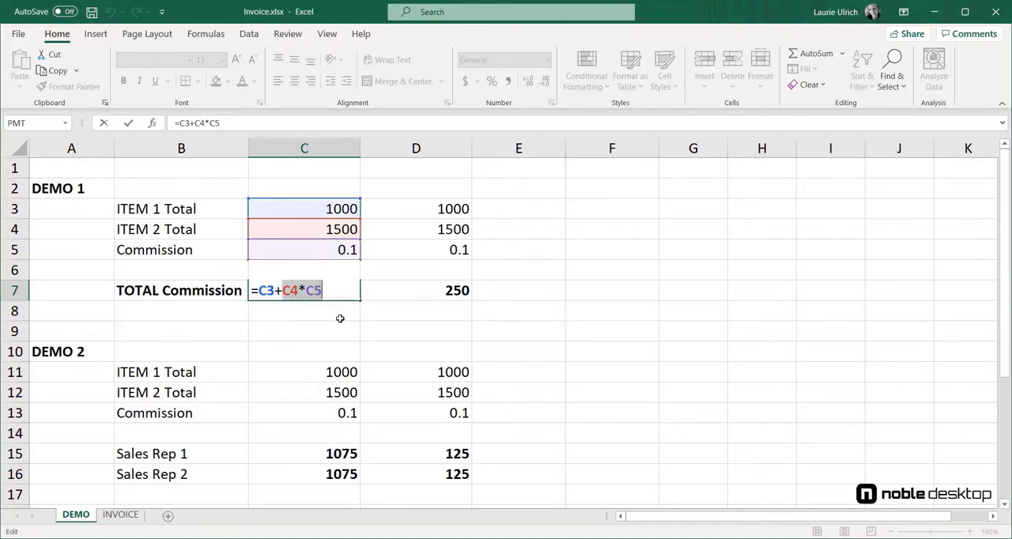
pyautogui.moveTo(259, 290); pyautogui.dragTo(275, 290)
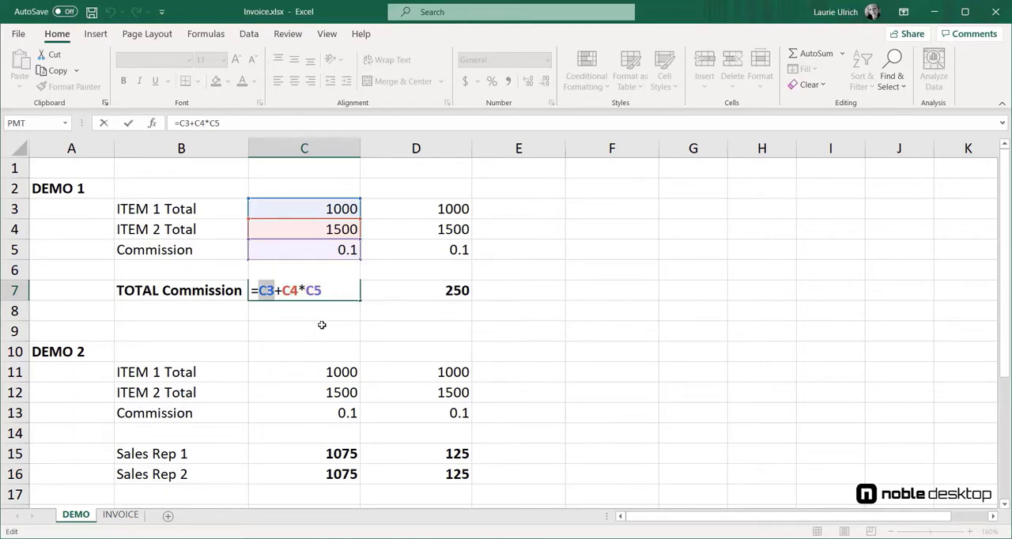
pyautogui.hotkey('ctrl', 'Return')
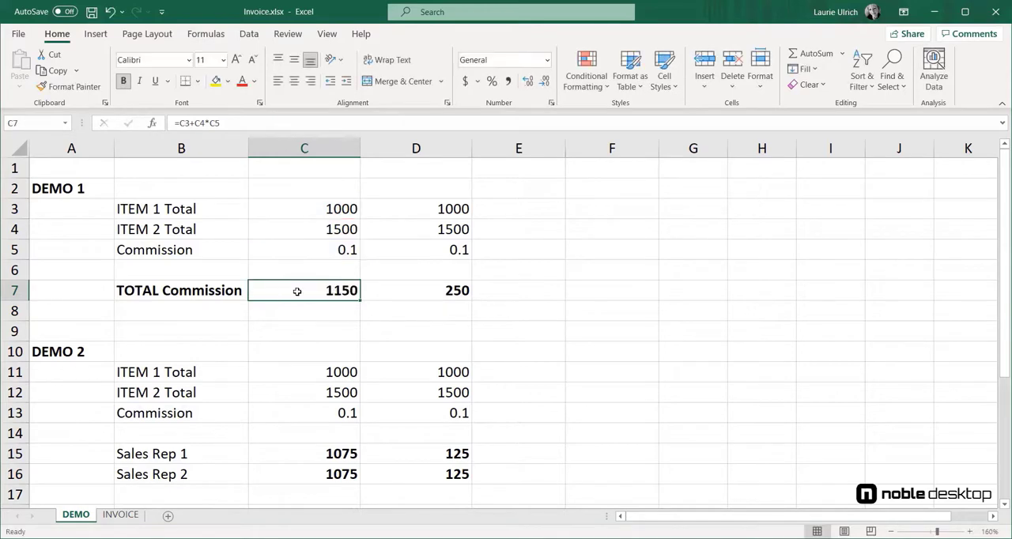
# Step: Examine the parenthesized TOTAL Commission formula in D7, highlighting D3+D4 and the D5 multiplier
pyautogui.click(439, 296)
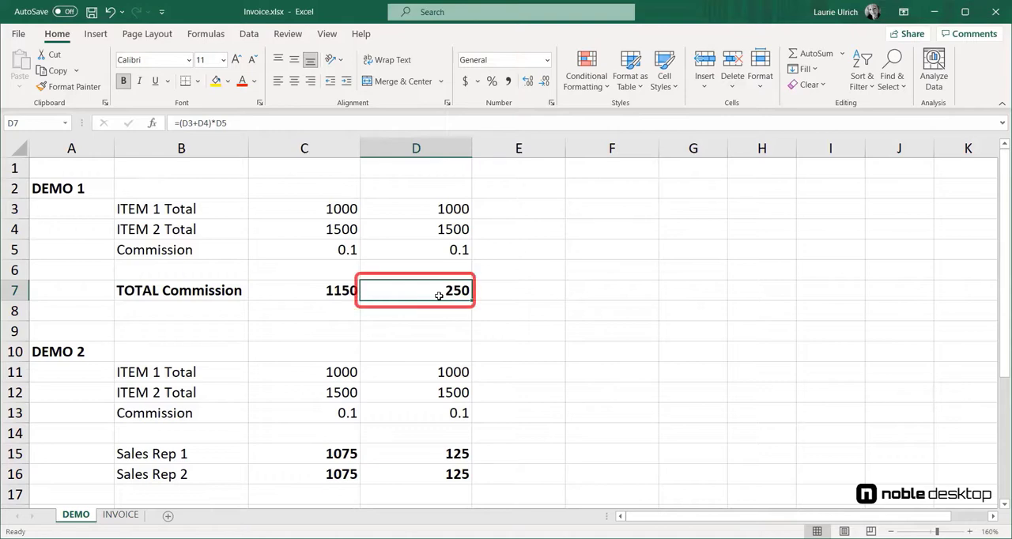
pyautogui.doubleClick(442, 293)
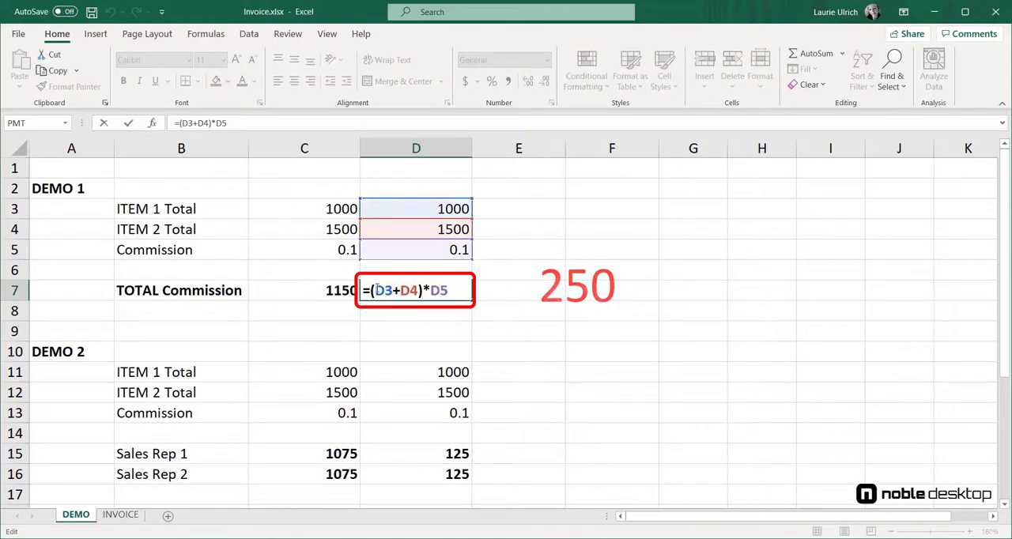
pyautogui.moveTo(375, 291); pyautogui.dragTo(419, 289)
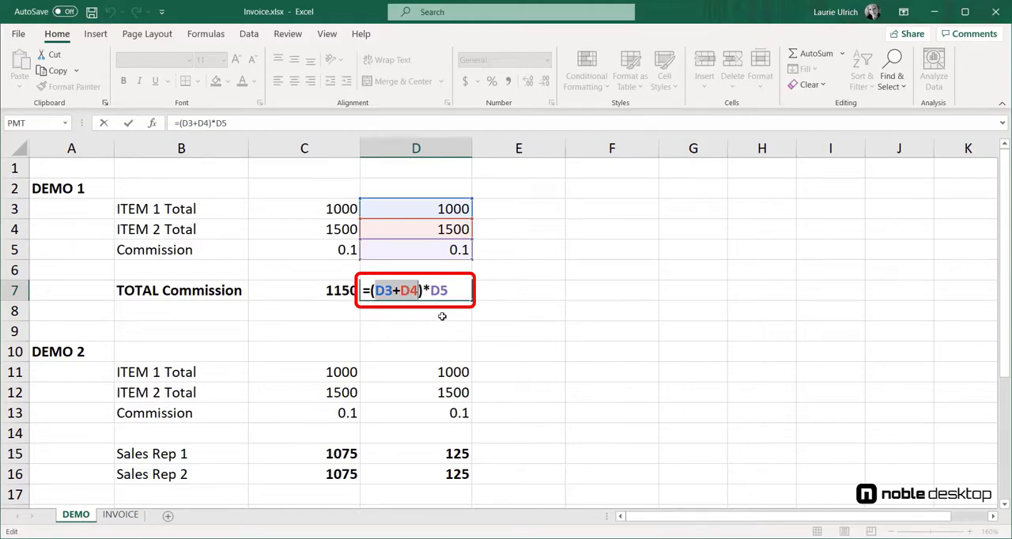
pyautogui.moveTo(430, 291); pyautogui.dragTo(448, 291)
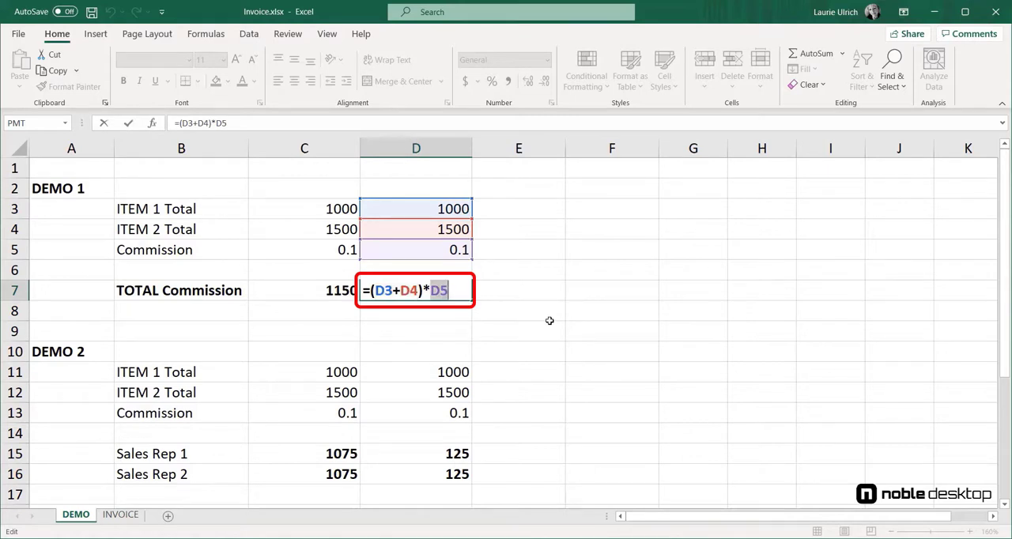
pyautogui.click(457, 286)
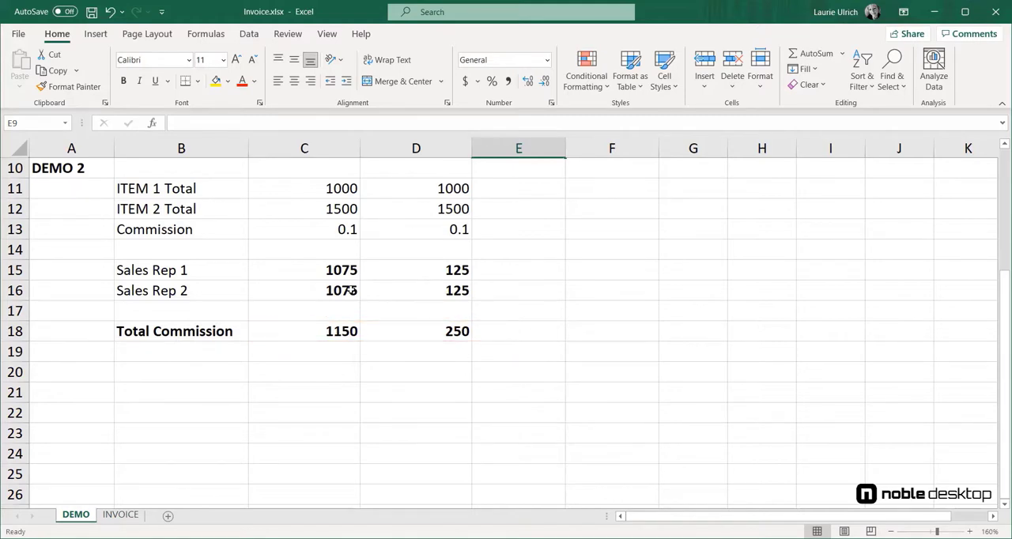
# Step: Examine the DEMO 2 Sales Rep 1 formula in C15, highlighting C12*C13, /2 and C11, and leave it unedited
pyautogui.click(336, 270)
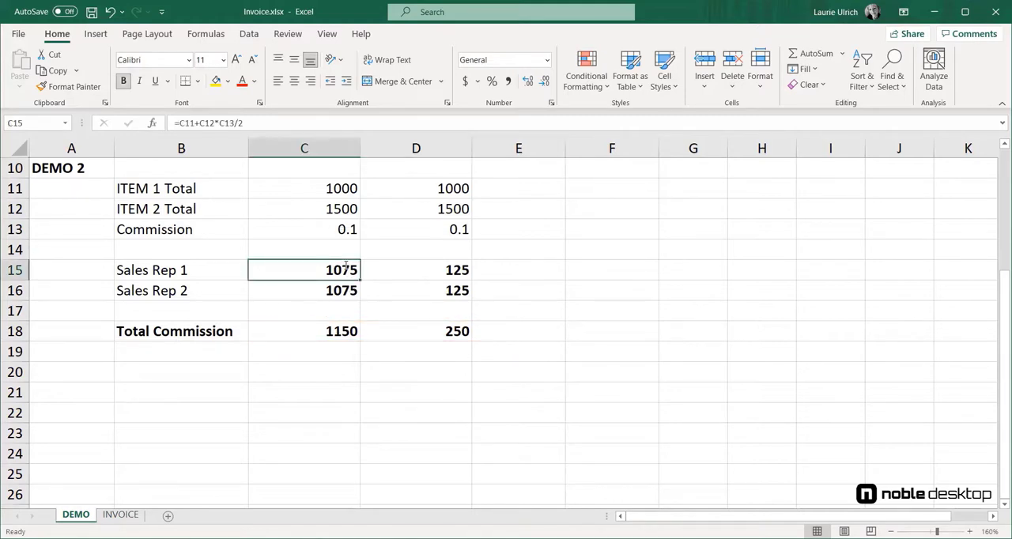
pyautogui.doubleClick(346, 269)
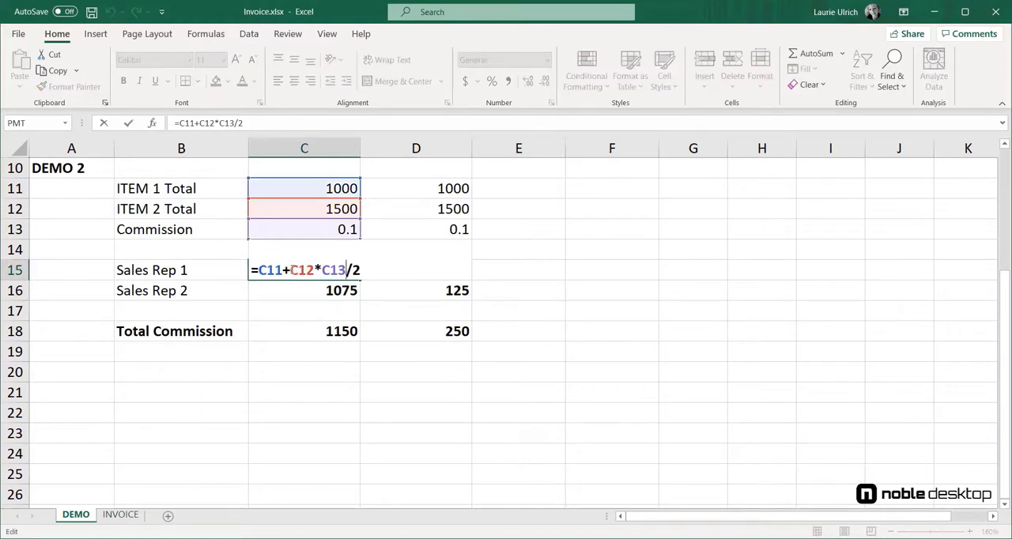
pyautogui.moveTo(290, 269); pyautogui.dragTo(346, 270)
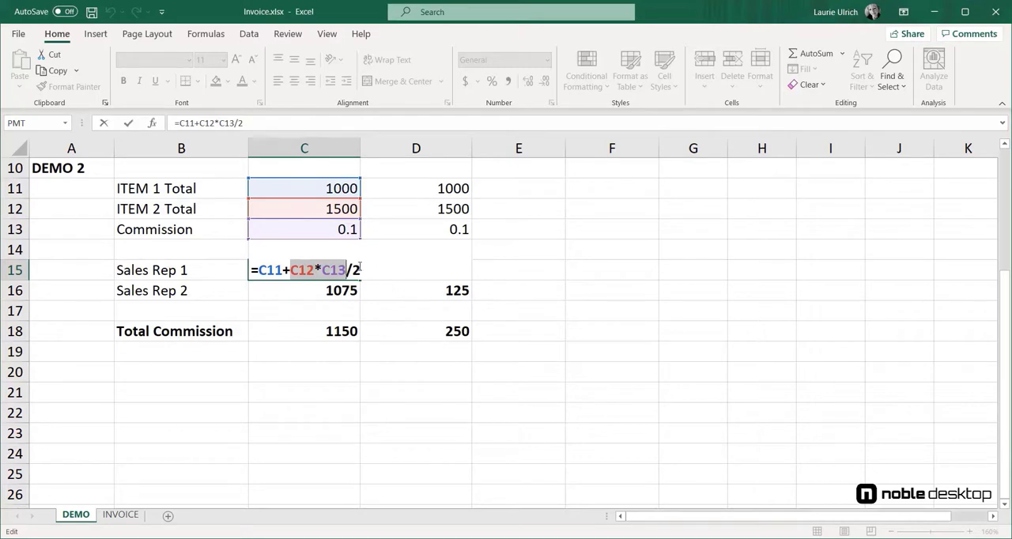
pyautogui.moveTo(361, 269); pyautogui.dragTo(346, 269)
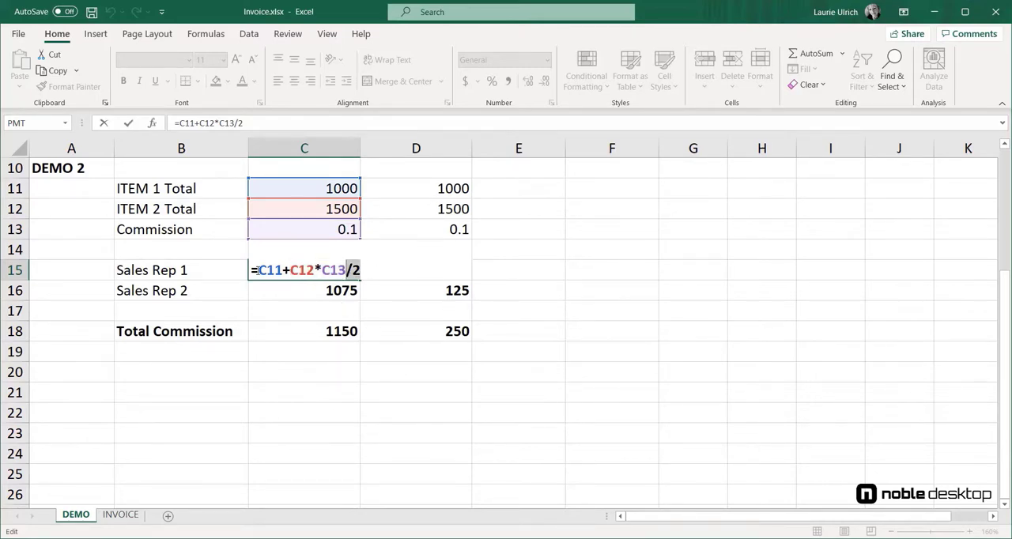
pyautogui.moveTo(258, 269); pyautogui.dragTo(283, 270)
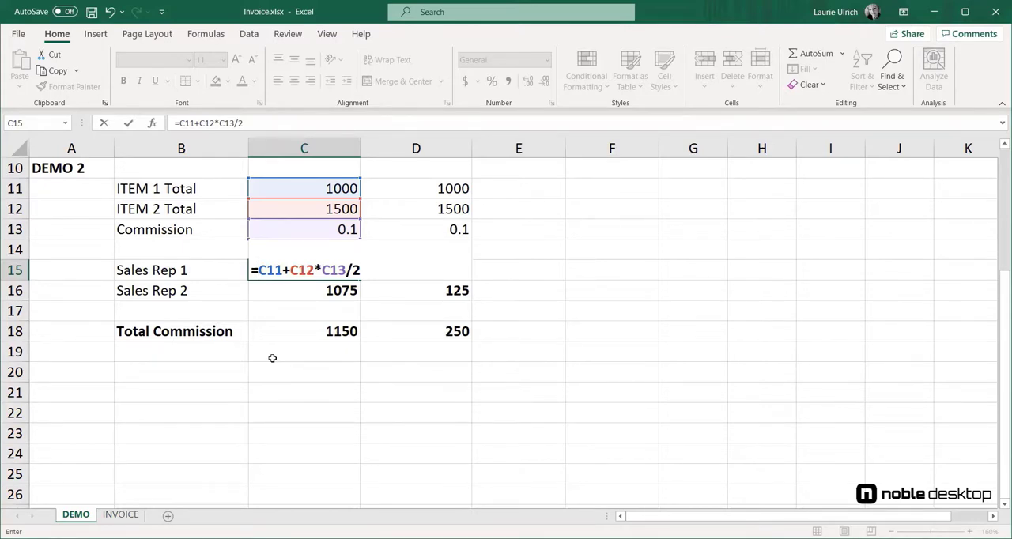
pyautogui.press('Escape')
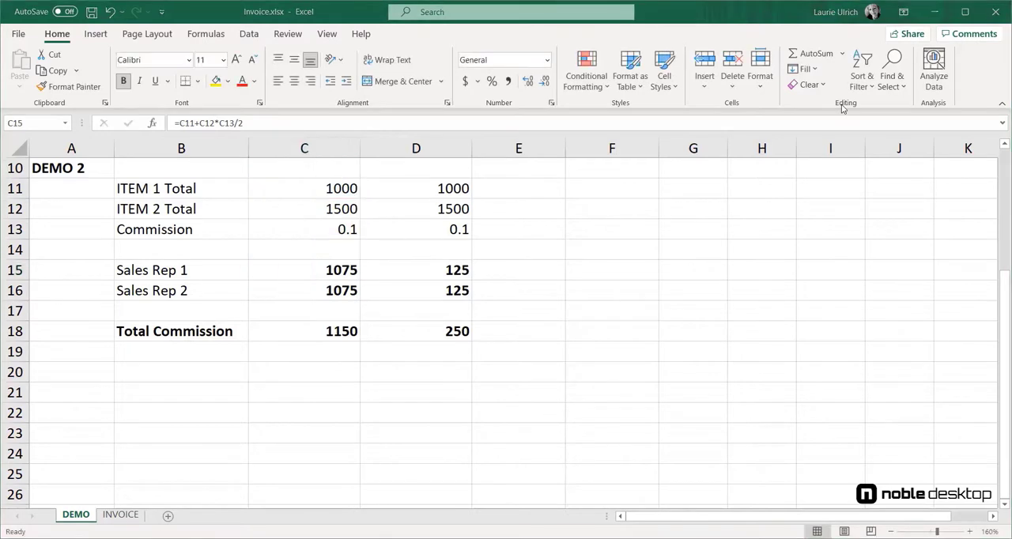
# Step: Examine the Sales Rep 1 formula in D15 part by part, including D11+D12, *D13 and /2, and the Total Commission formula in D18
pyautogui.doubleClick(464, 270)
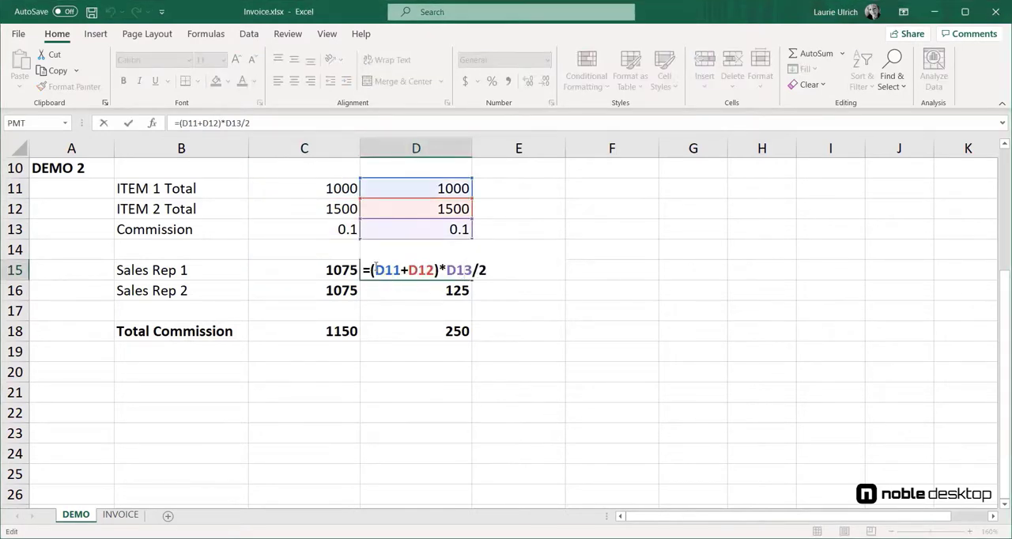
pyautogui.moveTo(375, 270); pyautogui.dragTo(429, 256)
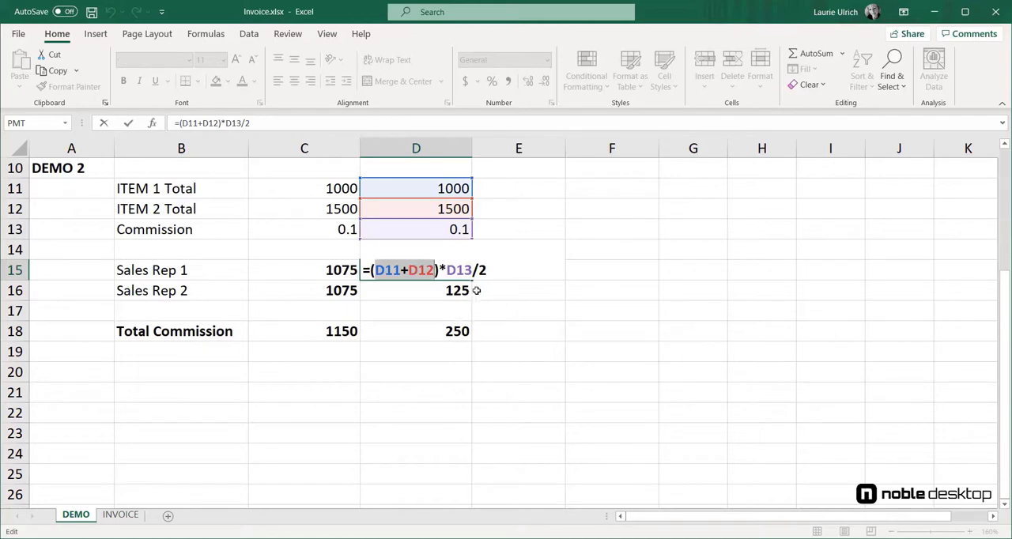
pyautogui.moveTo(441, 269); pyautogui.dragTo(472, 260)
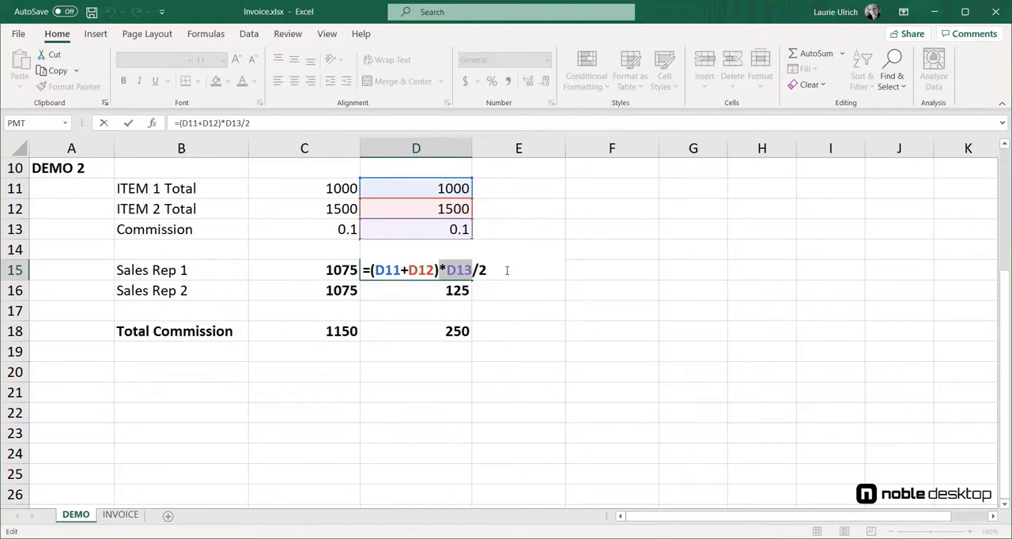
pyautogui.moveTo(498, 268); pyautogui.dragTo(472, 269)
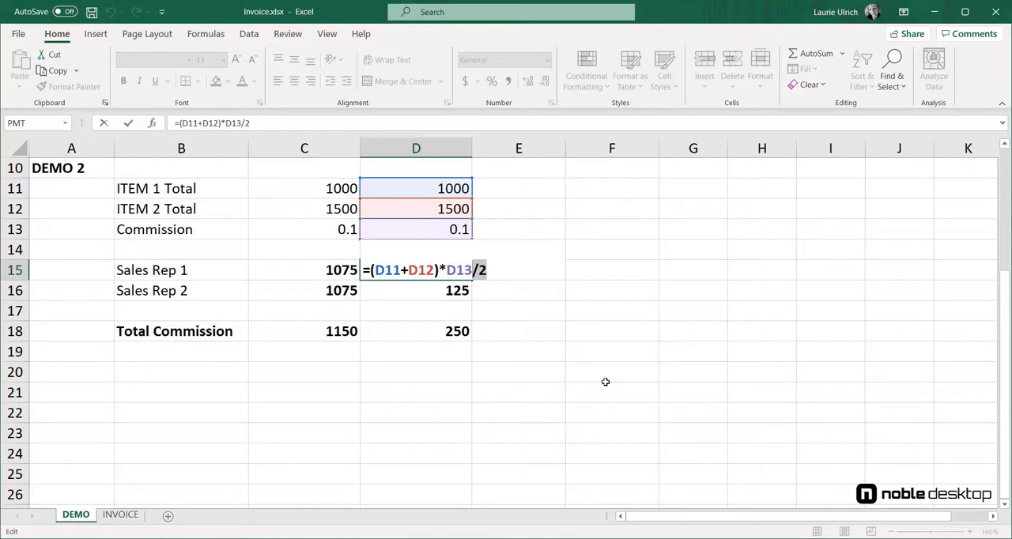
pyautogui.click(456, 332)
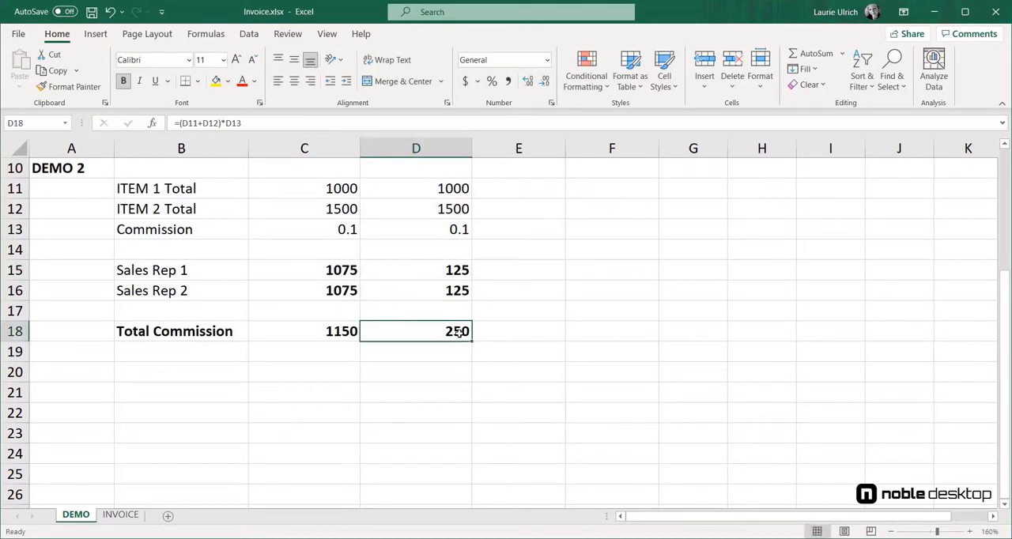
pyautogui.press('F2')
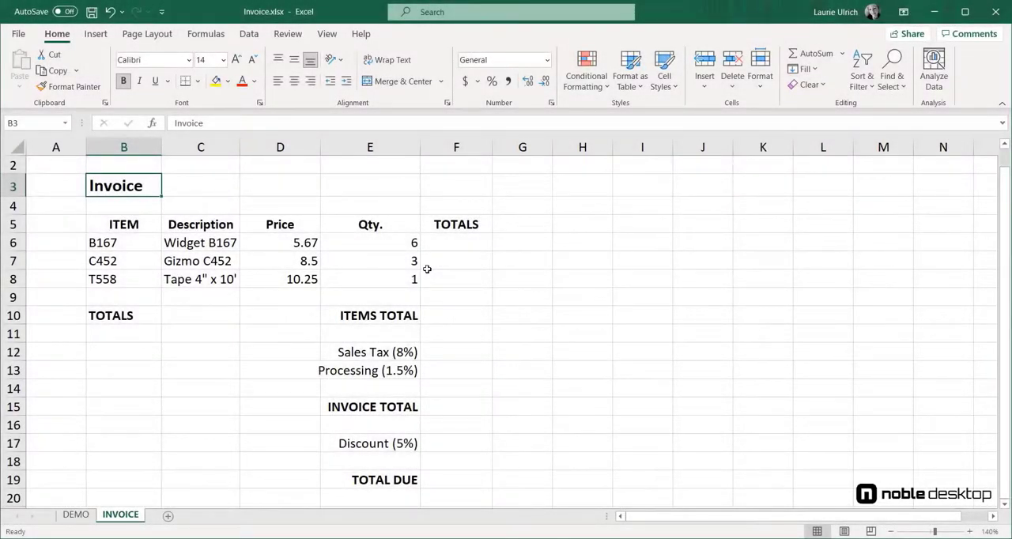
# Step: On the INVOICE sheet, calculate the Widget B167 total in F6 with the formula =E6*D6
pyautogui.click(471, 240)
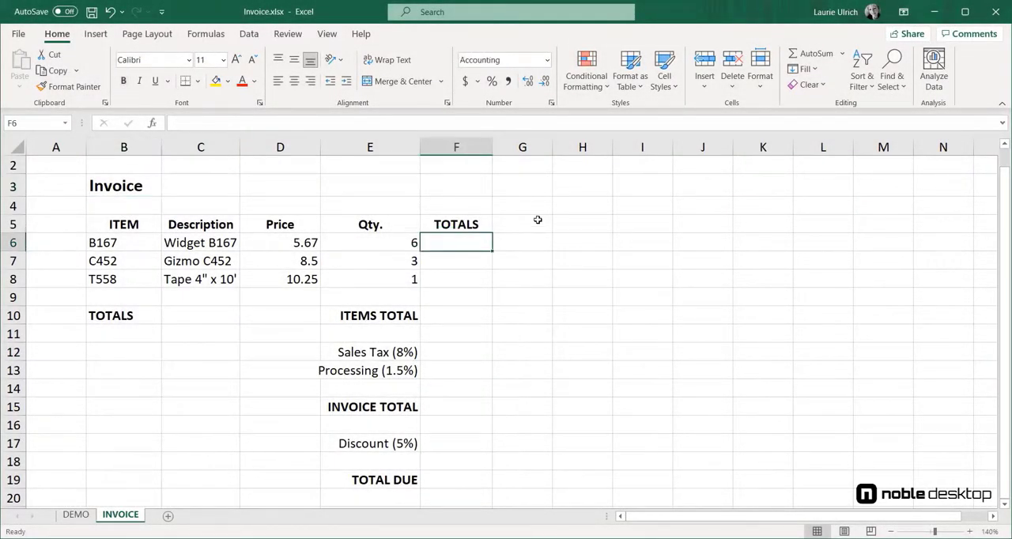
pyautogui.write('=')
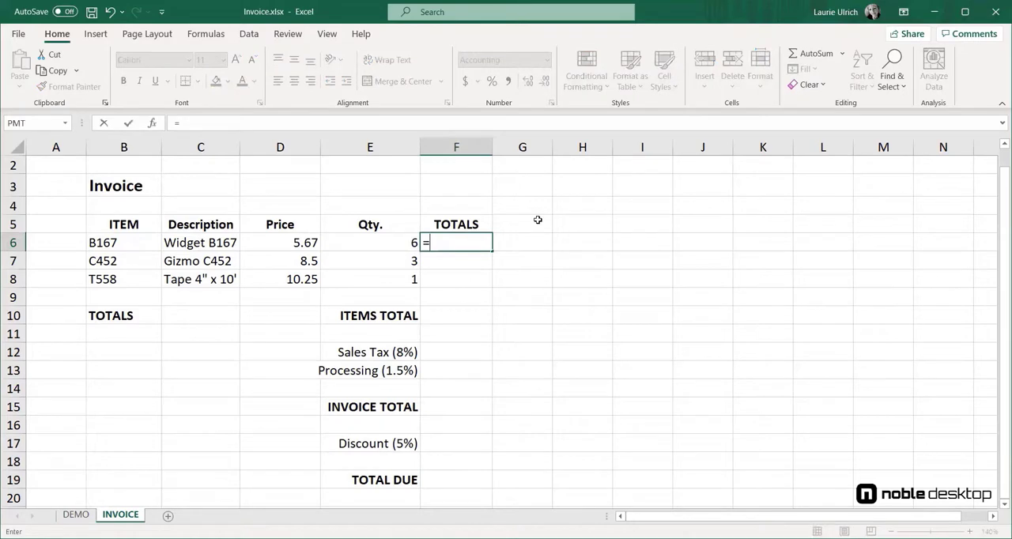
pyautogui.click(388, 244)
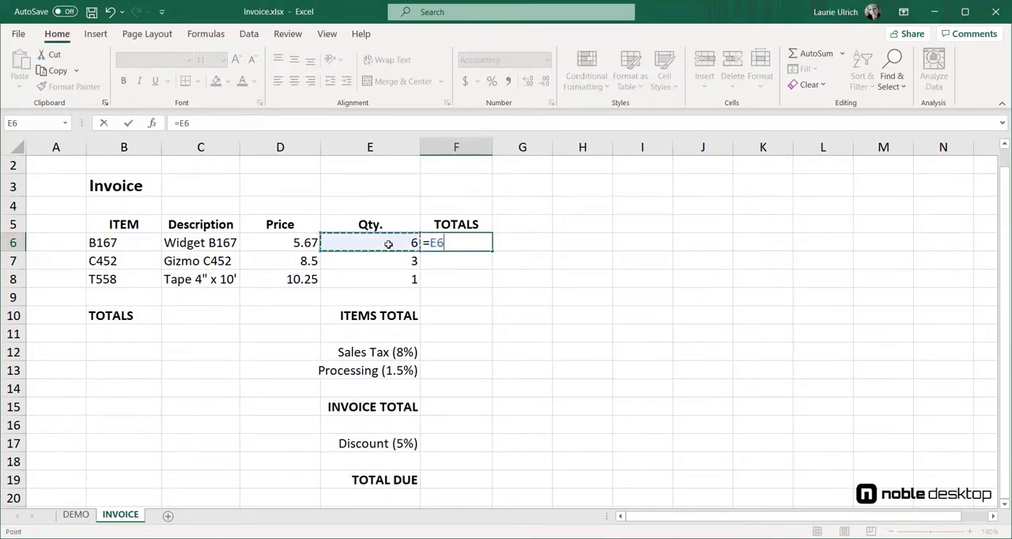
pyautogui.write('*')
pyautogui.click(286, 241)
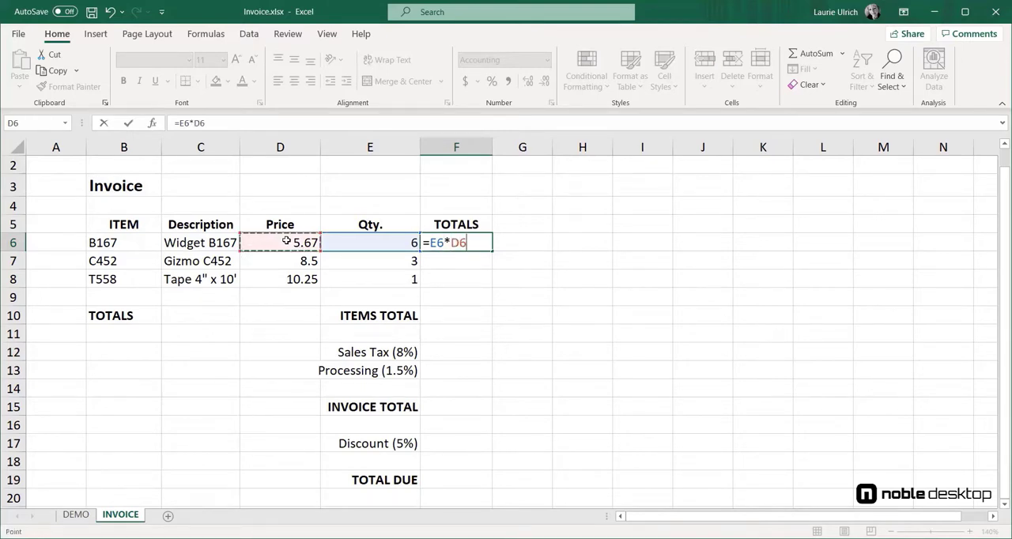
pyautogui.press('Return')
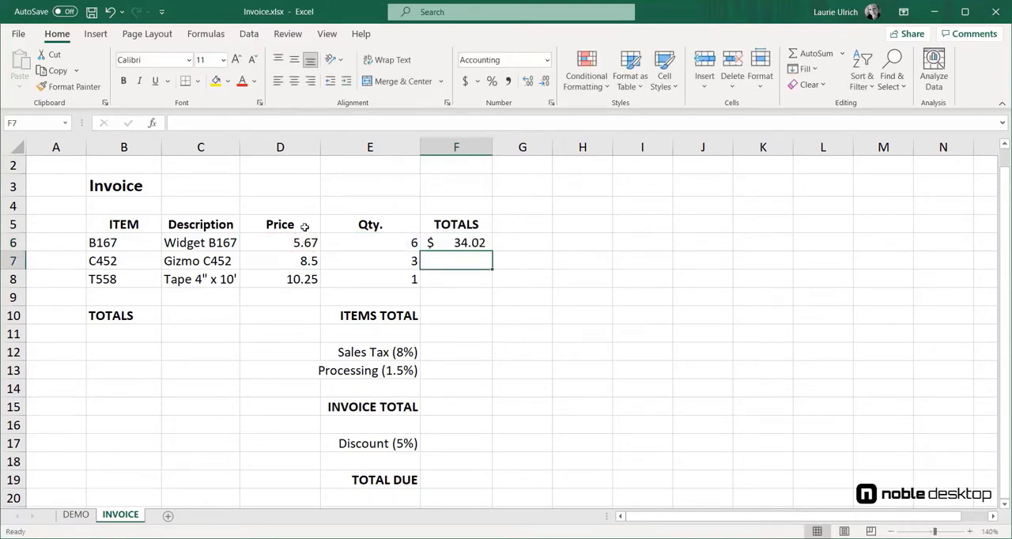
# Step: Calculate the Gizmo C452 total in F7 with the formula =E7*D7
pyautogui.write('=')
pyautogui.click(391, 268)
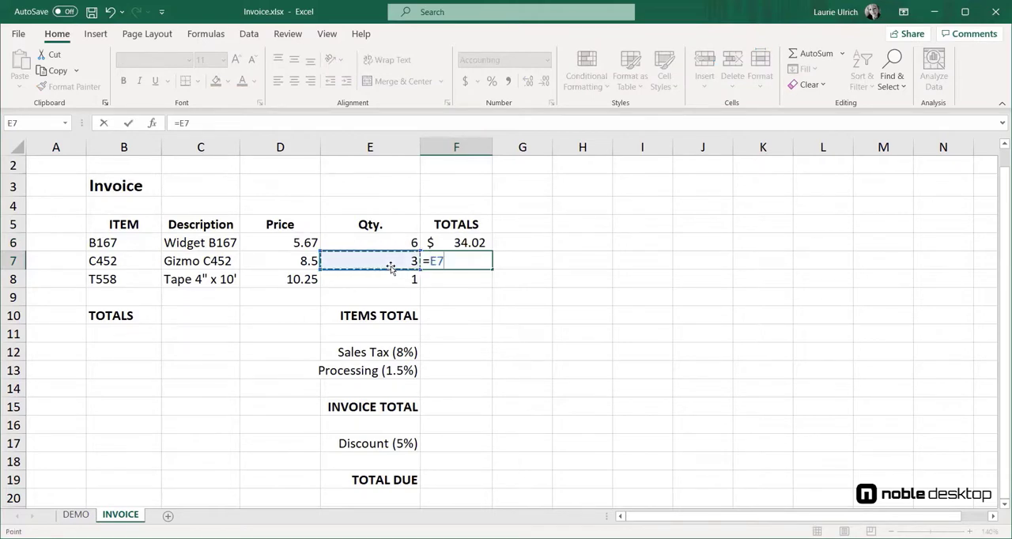
pyautogui.write('*')
pyautogui.click(305, 262)
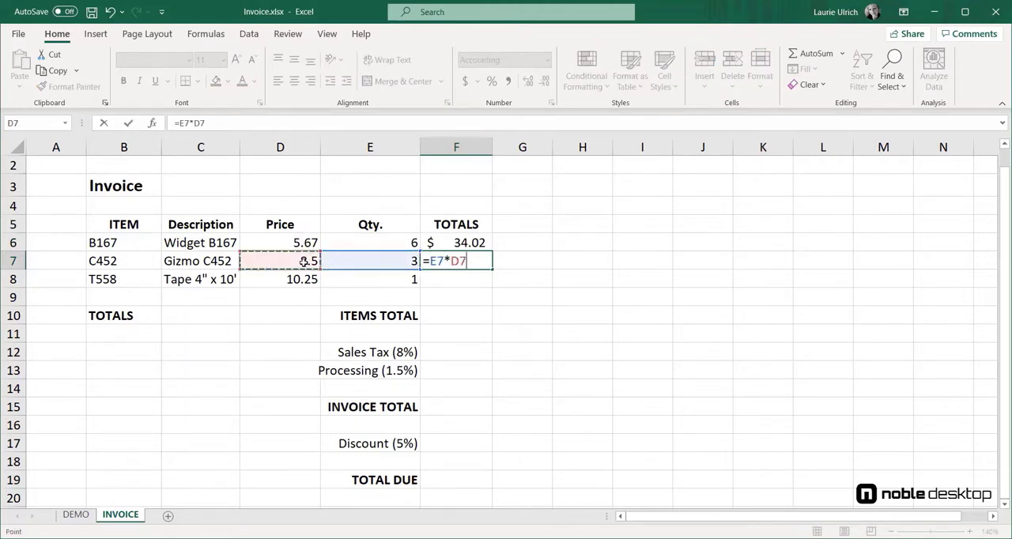
pyautogui.press('Return')
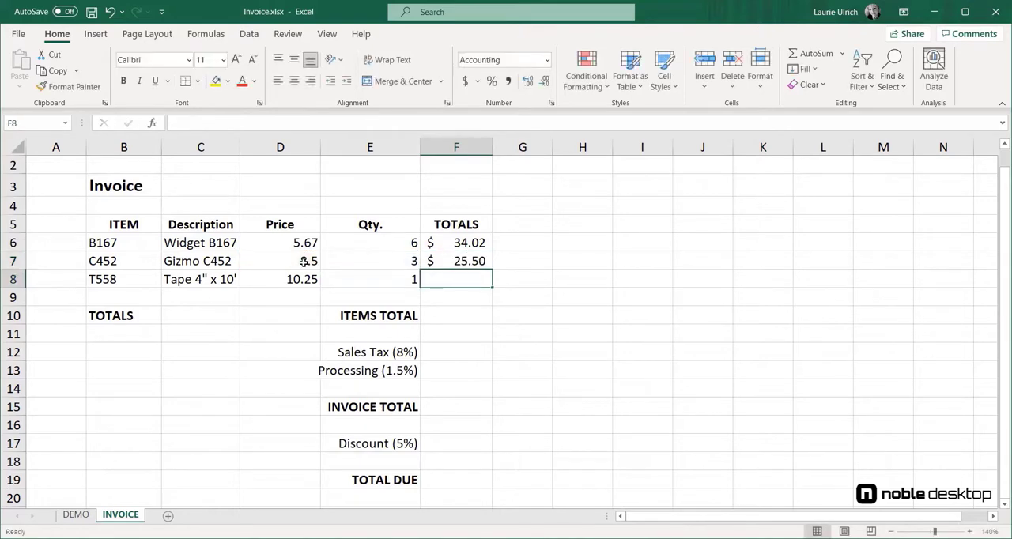
# Step: Calculate the Tape 4" x 10' total in F8 with the formula =E8*D8
pyautogui.write('=')
pyautogui.click(383, 274)
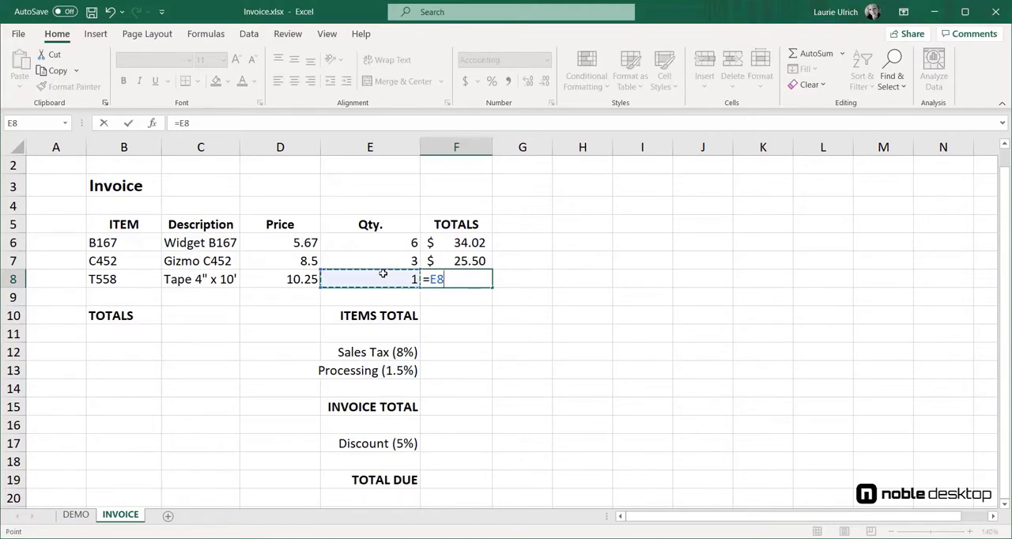
pyautogui.write('*')
pyautogui.click(302, 286)
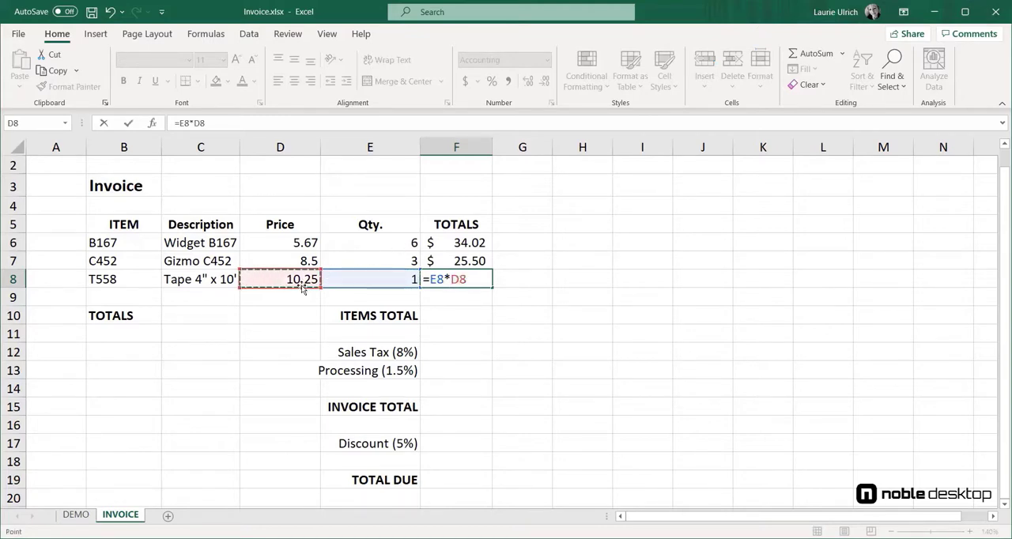
pyautogui.press('Return')
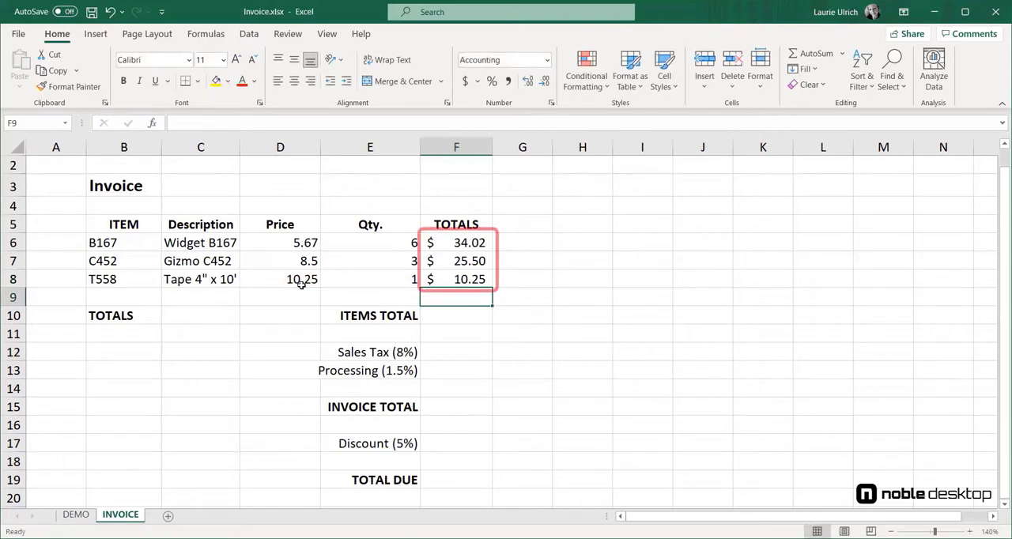
# Step: Add up the item totals in the ITEMS TOTAL cell F10 using AutoSum over F6:F9
pyautogui.click(478, 313)
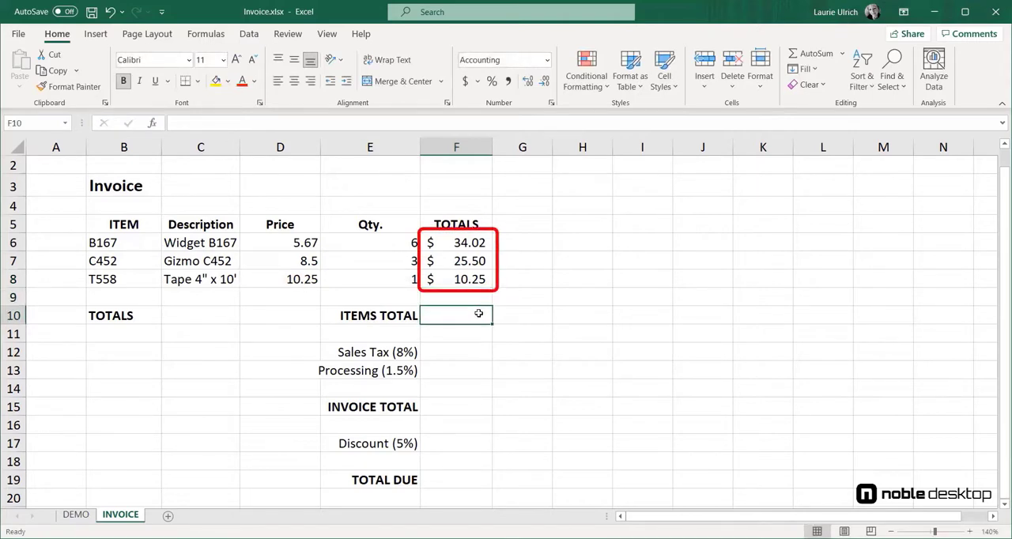
pyautogui.click(819, 55)
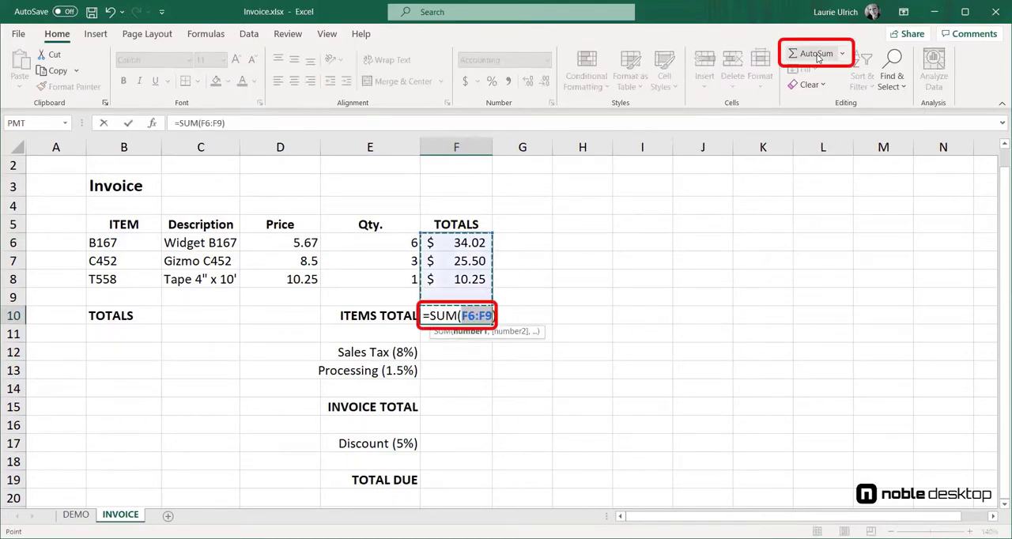
pyautogui.press('Return')
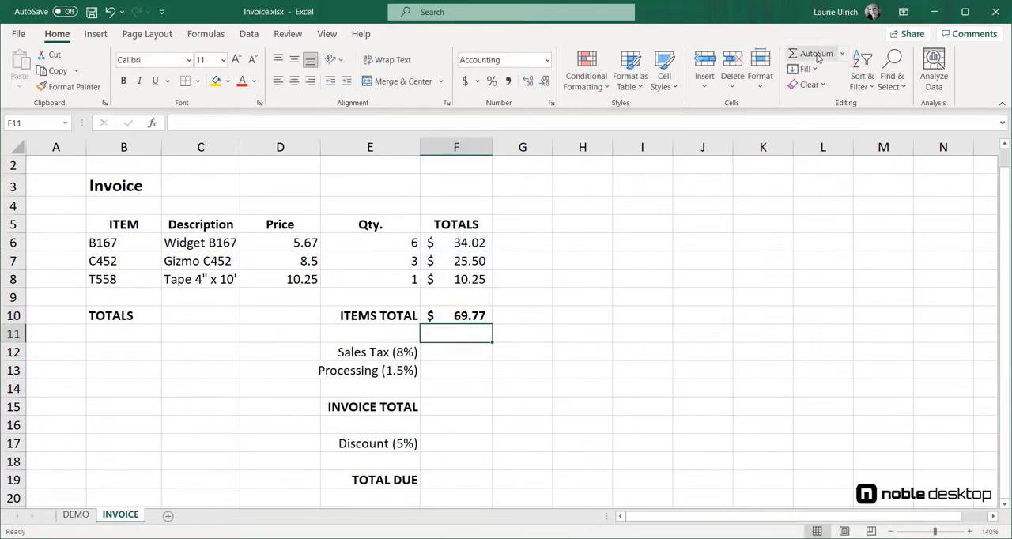
# Step: Calculate the 8% sales tax on the items total in F12 with the formula =F10*.08
pyautogui.click(459, 353)
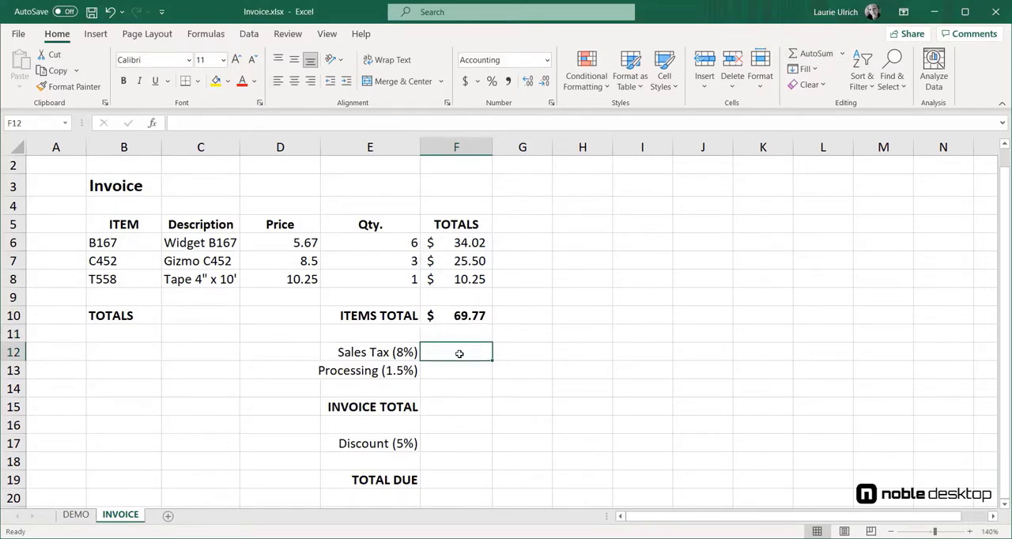
pyautogui.write('=')
pyautogui.click(457, 314)
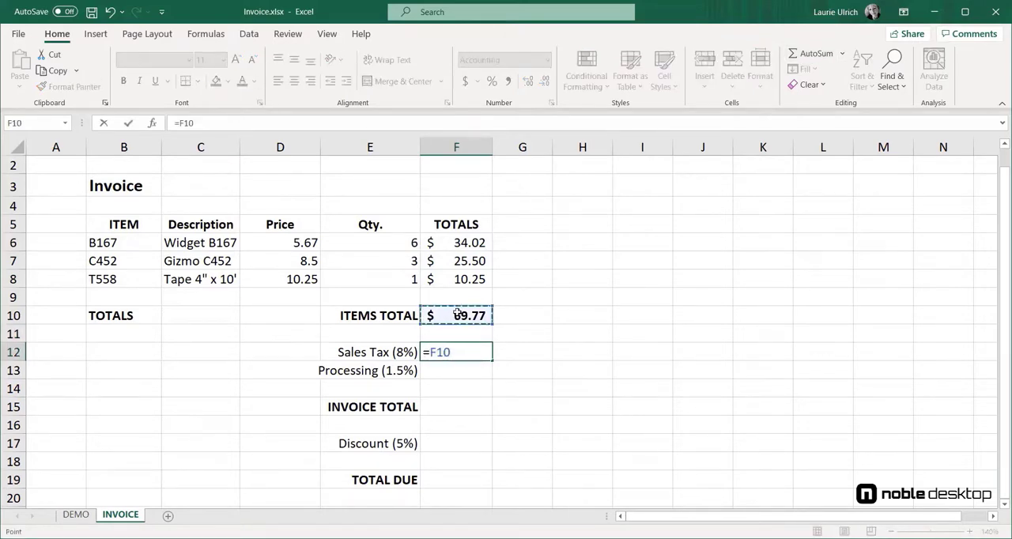
pyautogui.write('*.08')
pyautogui.press('Return')
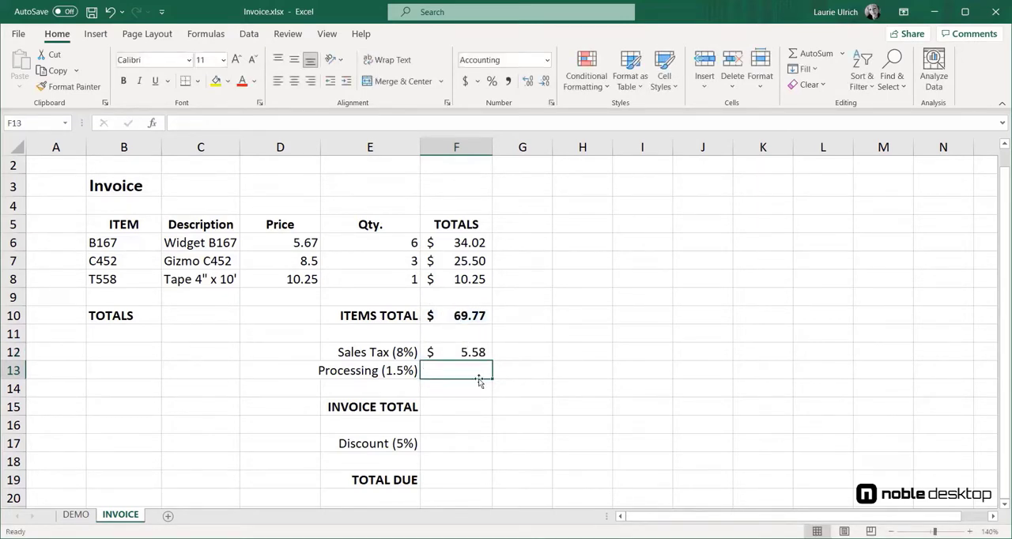
# Step: Calculate the 1.5% processing fee on the items total in F13 with the formula =F10*.015
pyautogui.write('=')
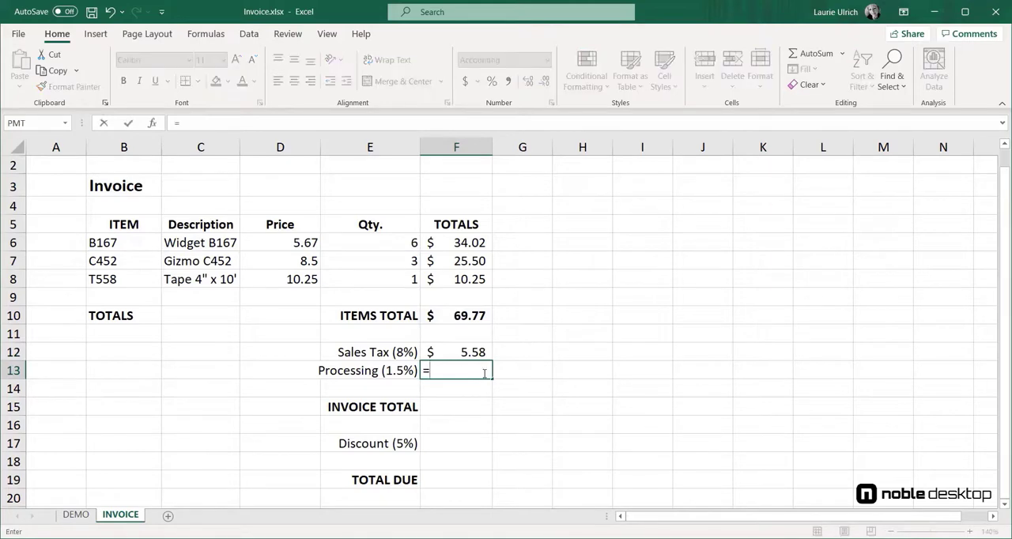
pyautogui.click(466, 314)
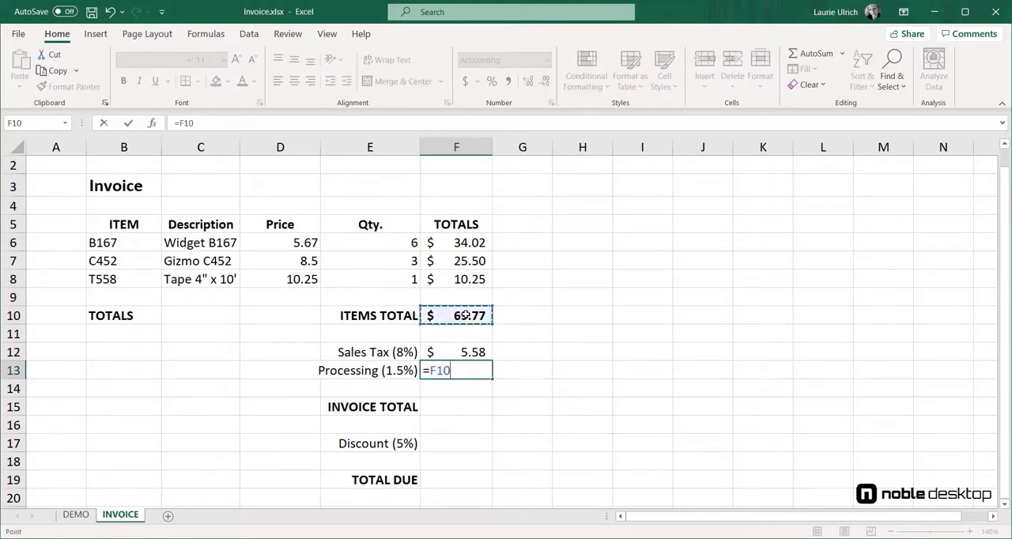
pyautogui.write('*.015')
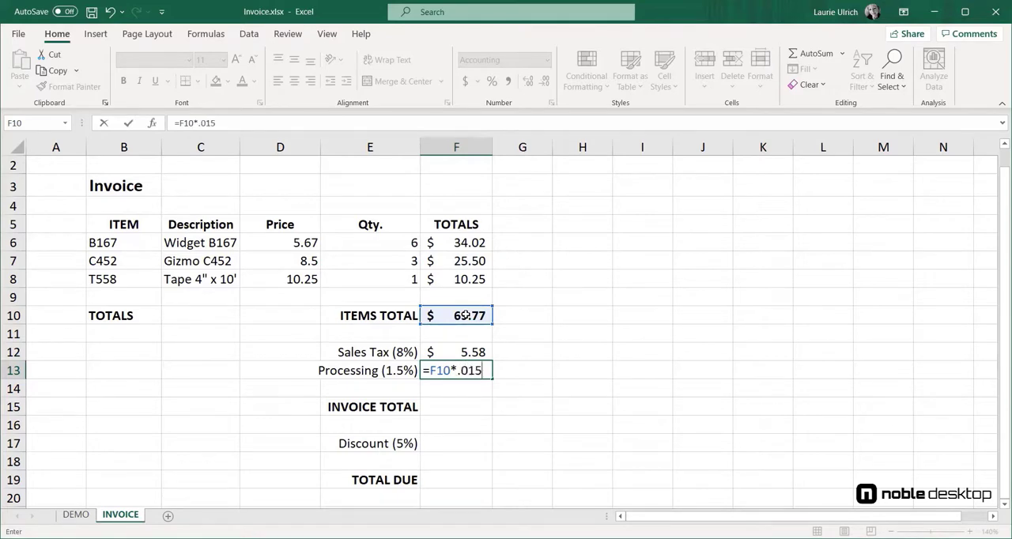
pyautogui.press('Return')
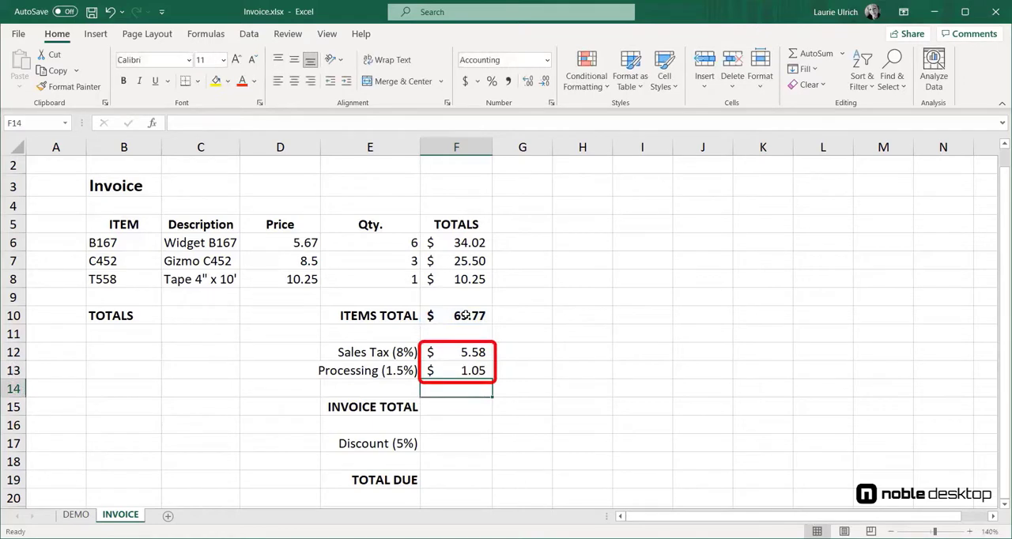
# Step: Add up the items total, sales tax and processing fee in the INVOICE TOTAL cell F15 using AutoSum over F10:F13
pyautogui.click(471, 410)
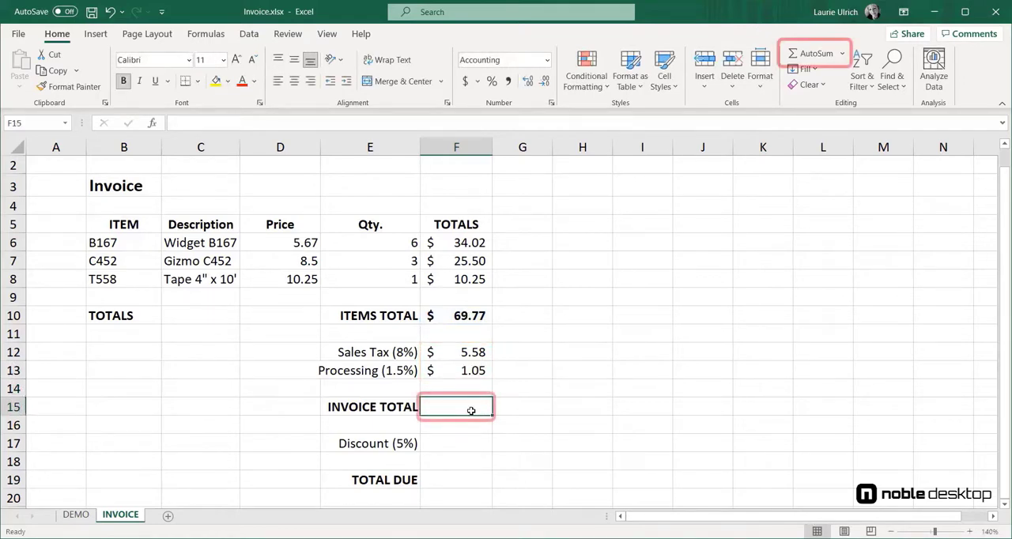
pyautogui.click(814, 54)
pyautogui.click(468, 318)
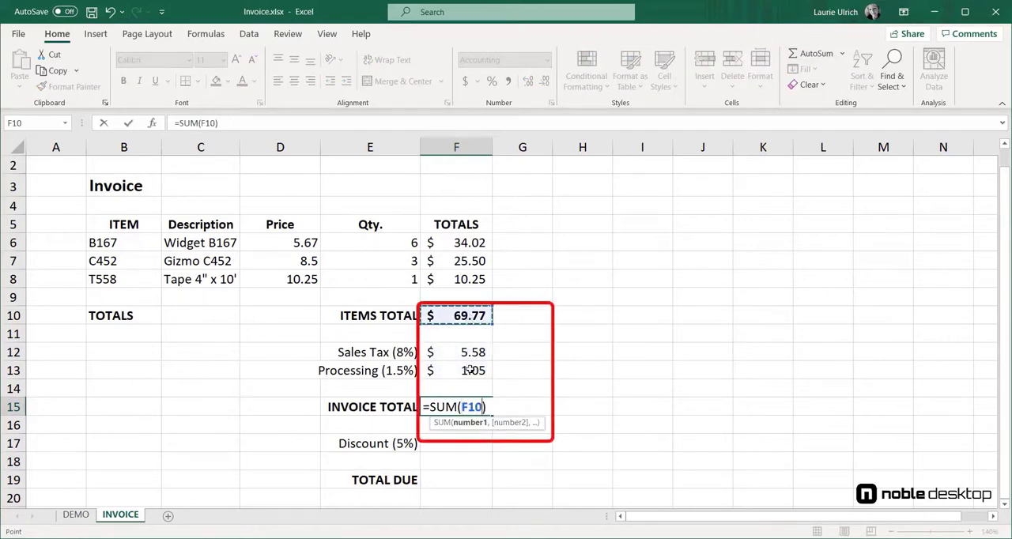
pyautogui.moveTo(468, 318); pyautogui.dragTo(470, 370)
pyautogui.press('Return')
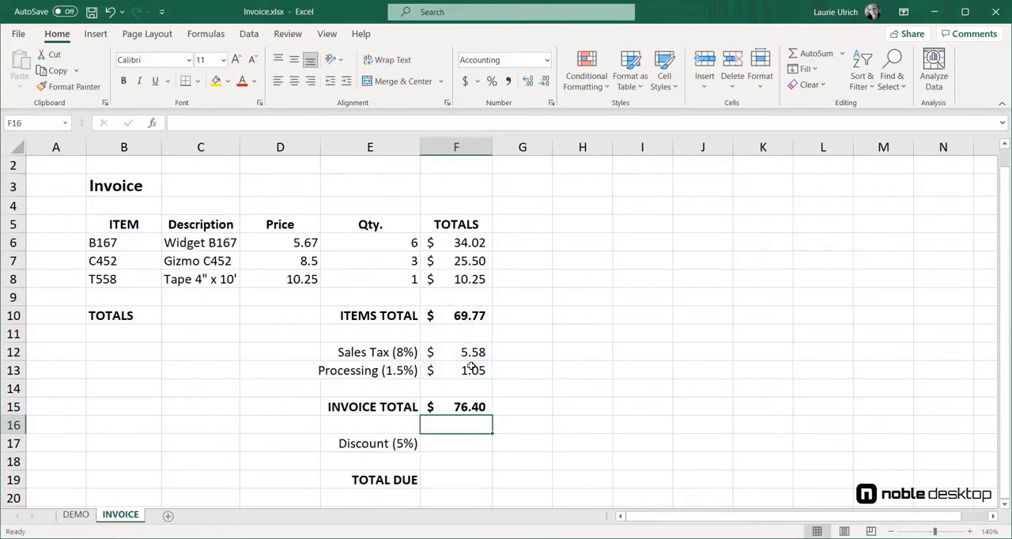
# Step: Calculate the 5% discount on the items total in F17 with the formula =F10*.05
pyautogui.click(456, 445)
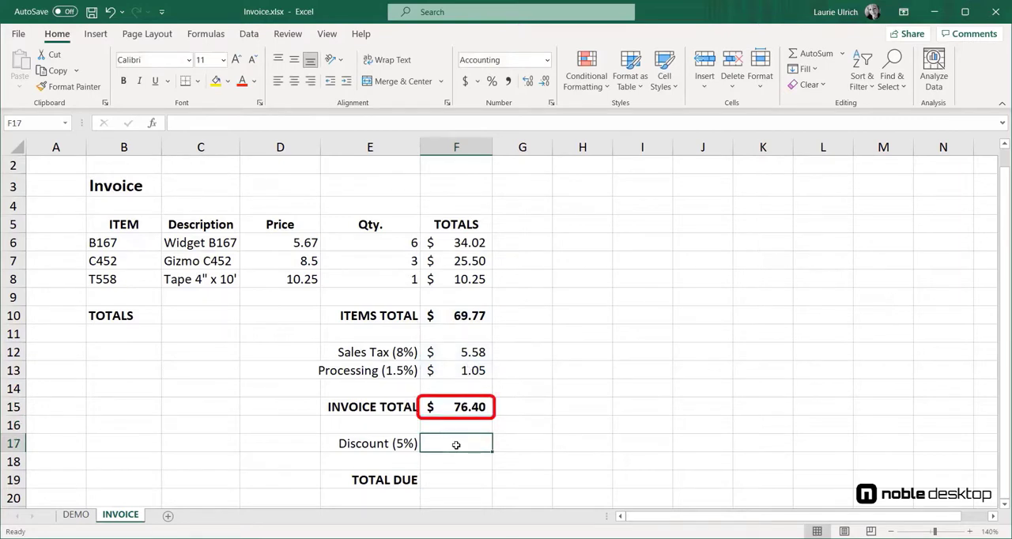
pyautogui.write('=')
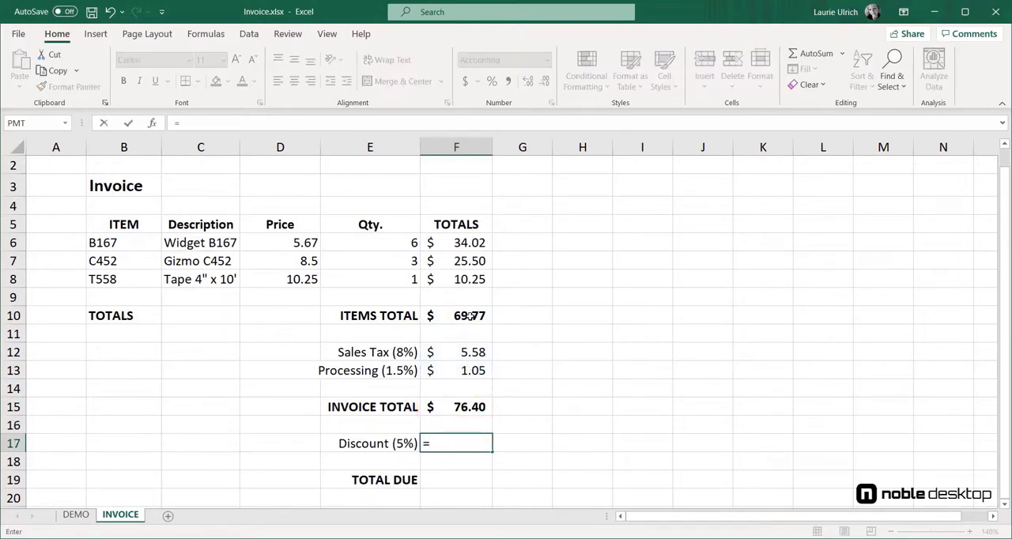
pyautogui.click(470, 315)
pyautogui.write('*')
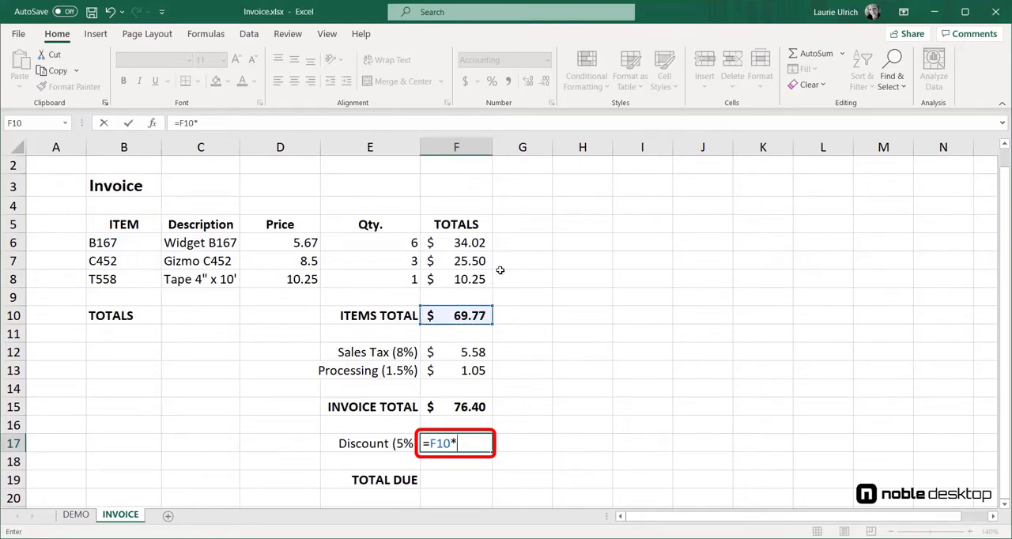
pyautogui.write('.05')
pyautogui.press('Return')
# Step: Subtract the discount from the invoice total in the TOTAL DUE cell F19 with the formula =F15-F17, and select that cell
pyautogui.click(446, 480)
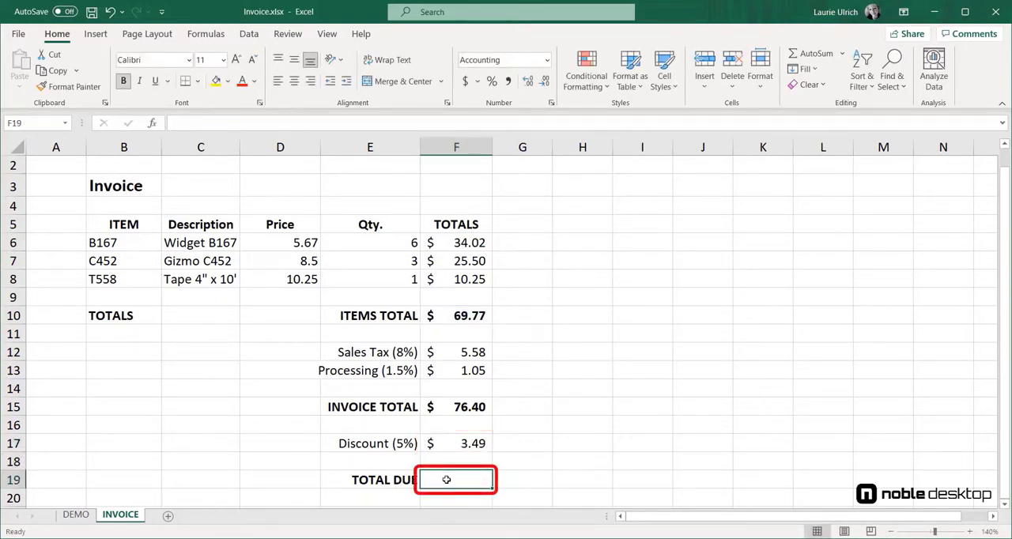
pyautogui.write('=')
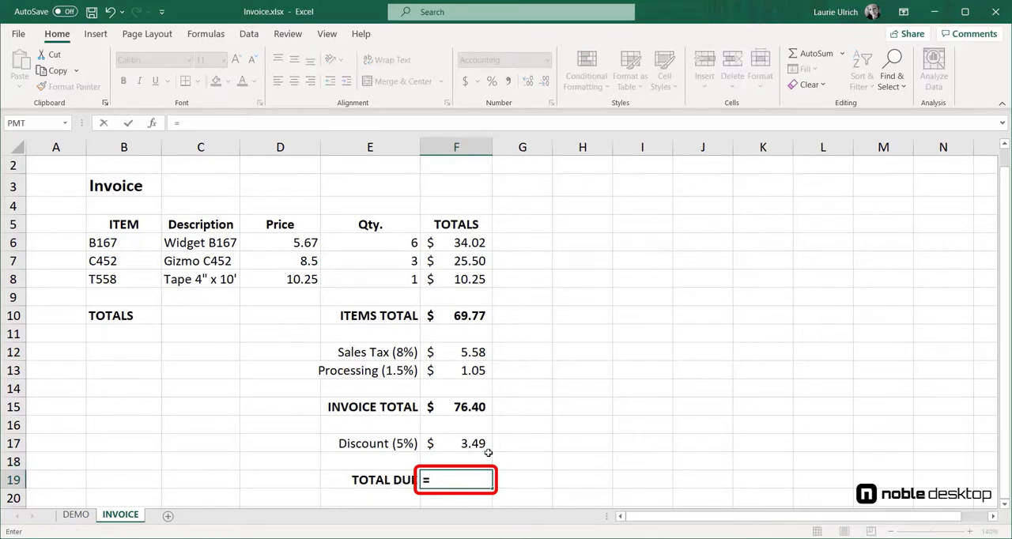
pyautogui.click(475, 407)
pyautogui.write('-')
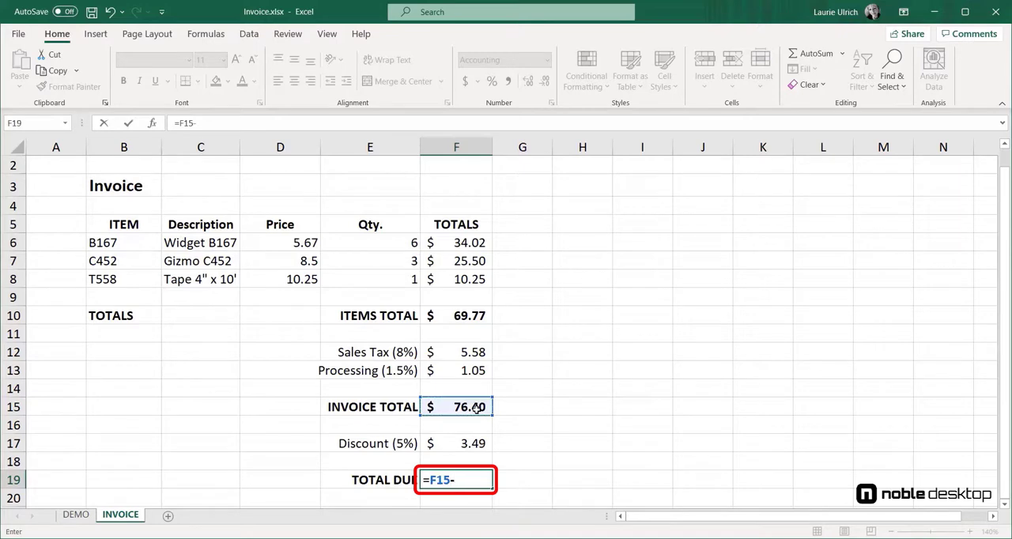
pyautogui.click(472, 444)
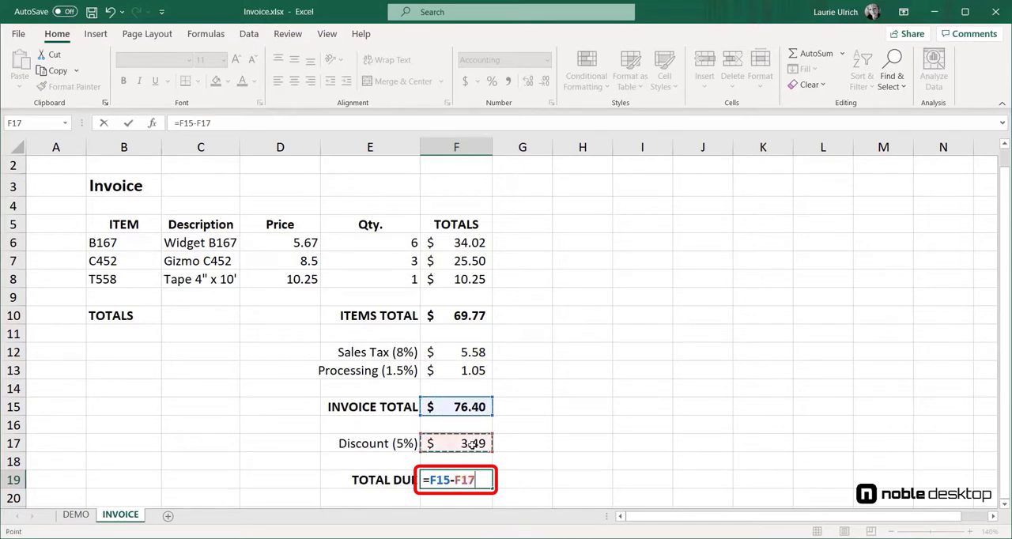
pyautogui.press('Return')
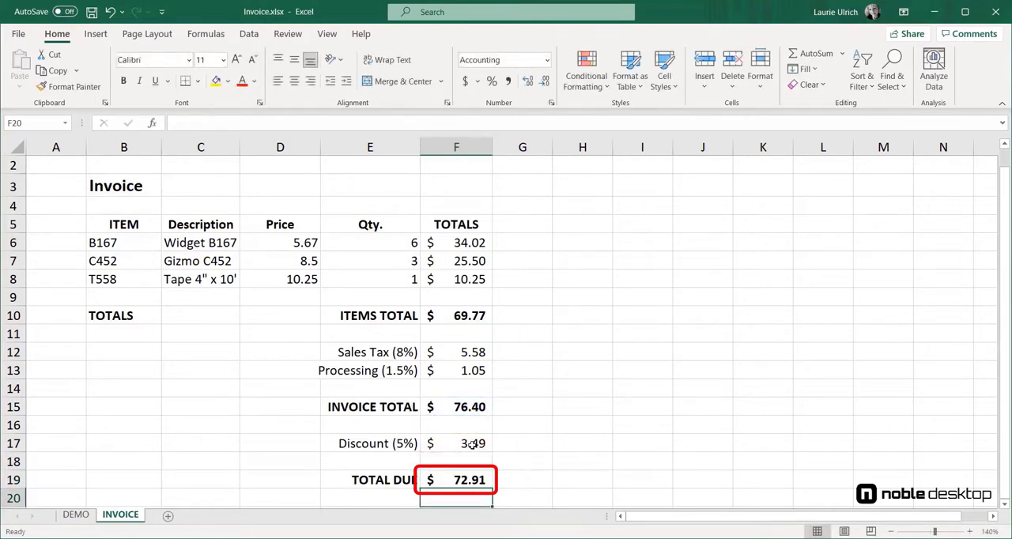
pyautogui.click(457, 473)
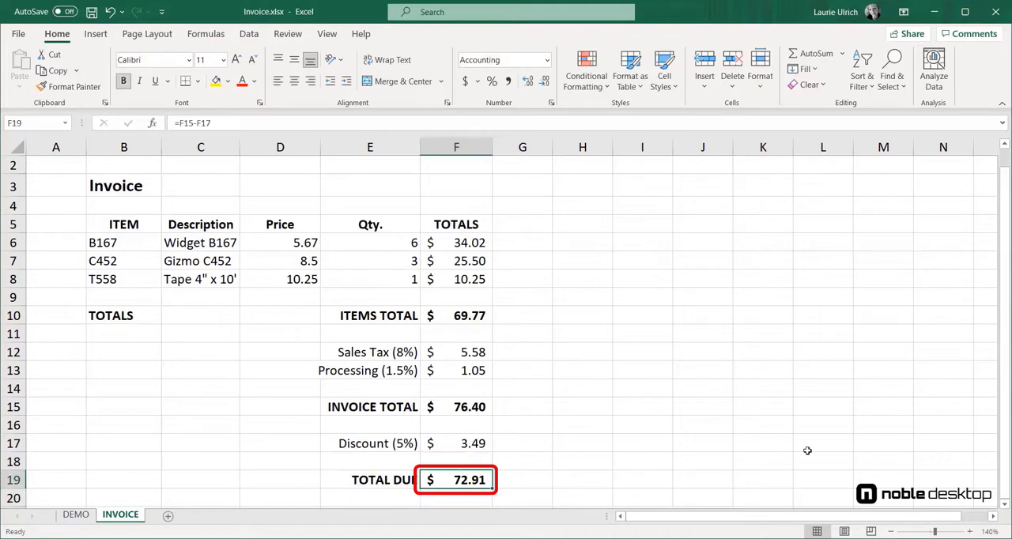